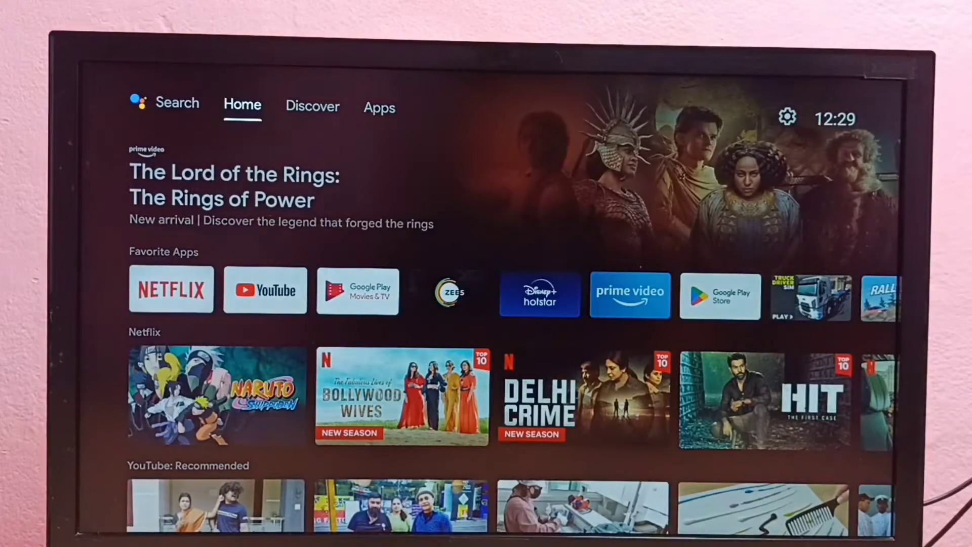
Move the home screen focus from Home through Discover to the Apps page.
key(Right)
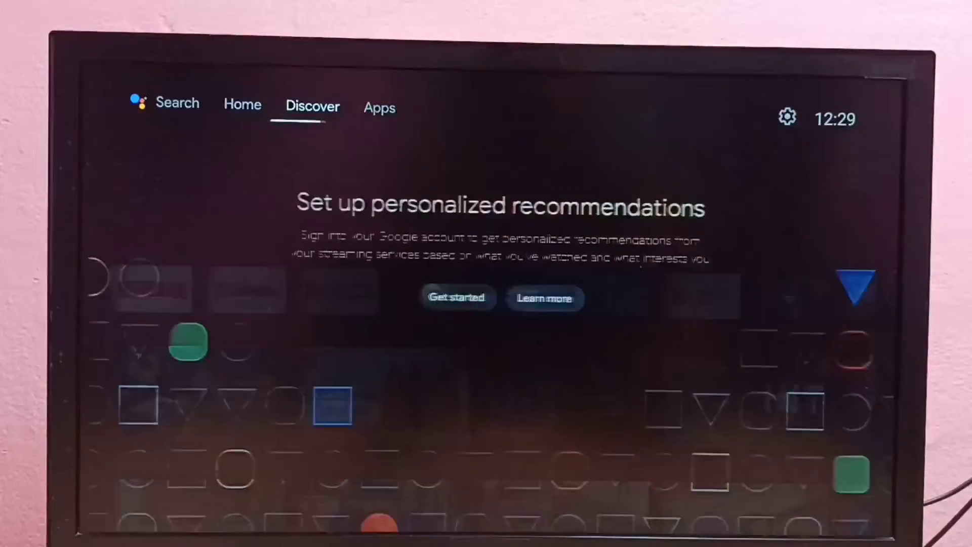
key(Right)
key(Right)
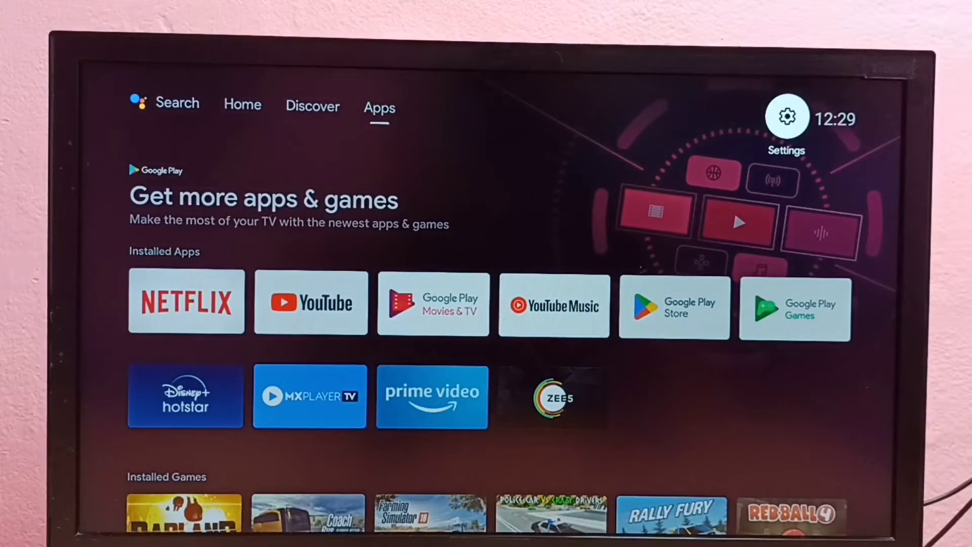
Show the details of the connected FTTH-DAA1 network under Network & Internet settings.
key(Return)
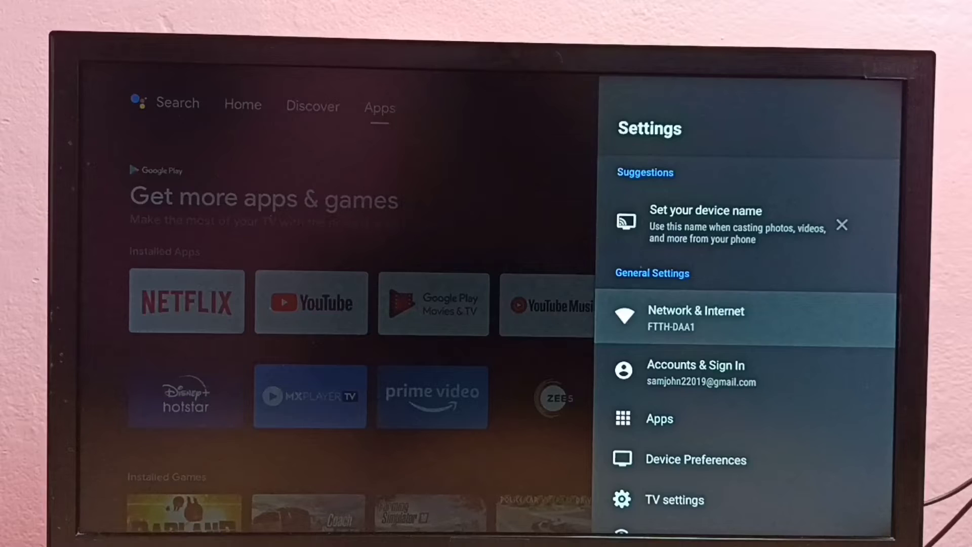
key(Return)
key(Down)
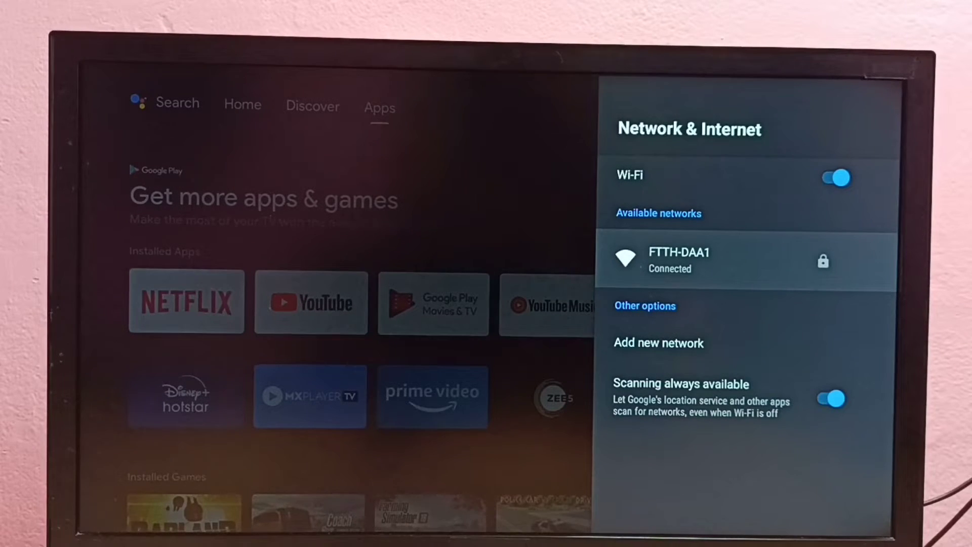
key(Return)
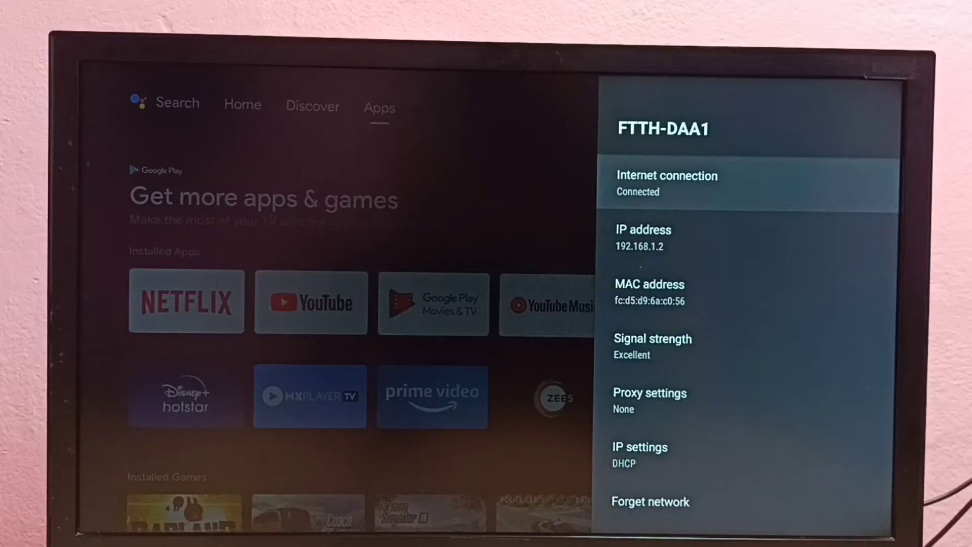
Read the FTTH-DAA1 IP and MAC address entries, then back out to the home screen's Settings gear.
key(Down)
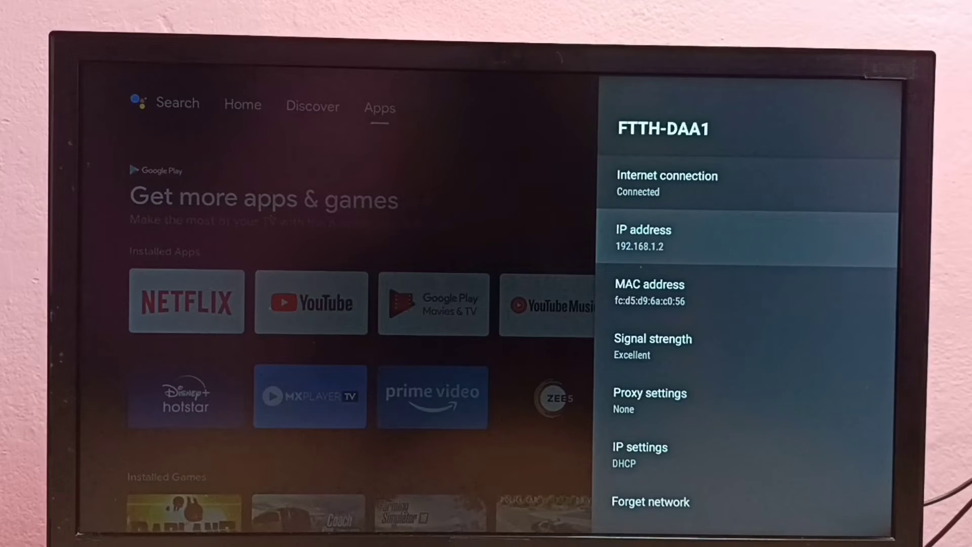
key(Down)
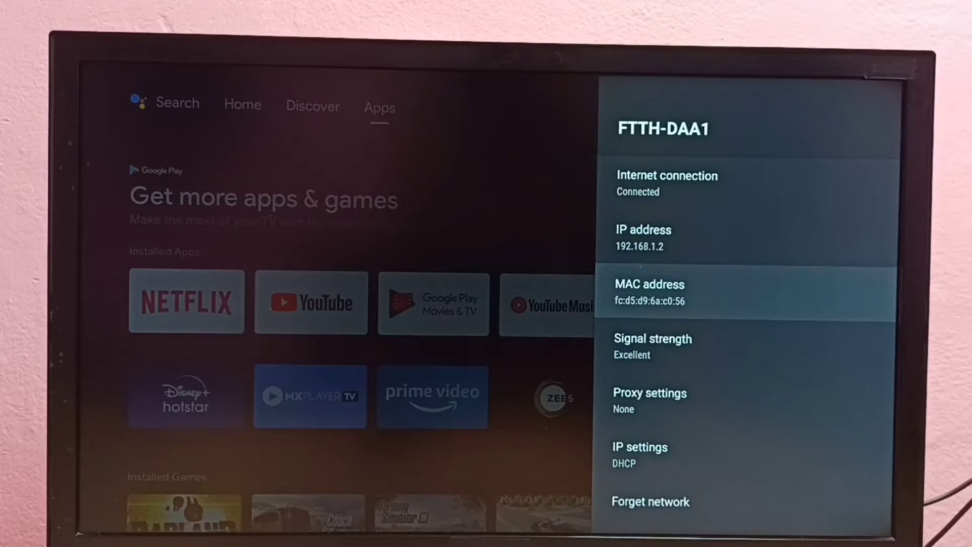
key(Up)
key(Down)
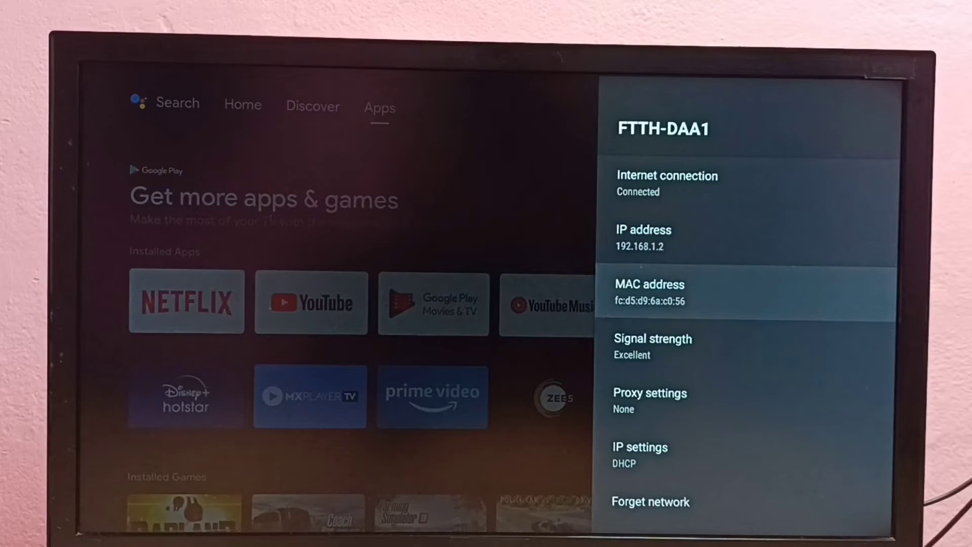
key(Up)
key(Down)
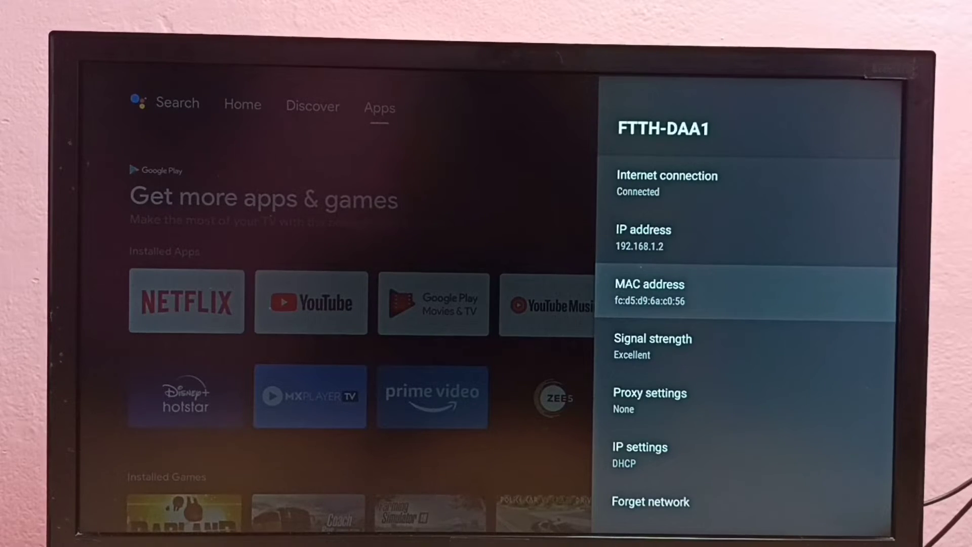
key(Escape)
key(Escape)
key(Escape)
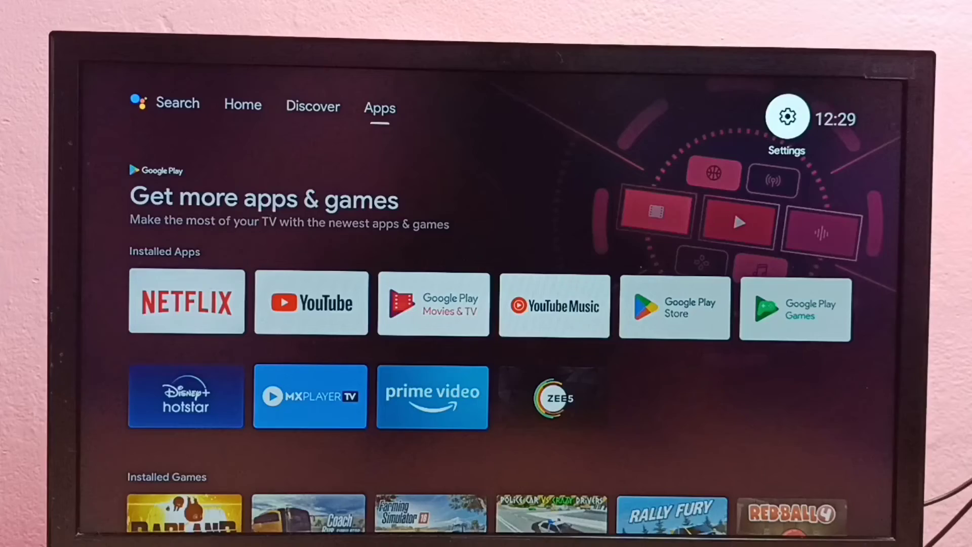
key(Right)
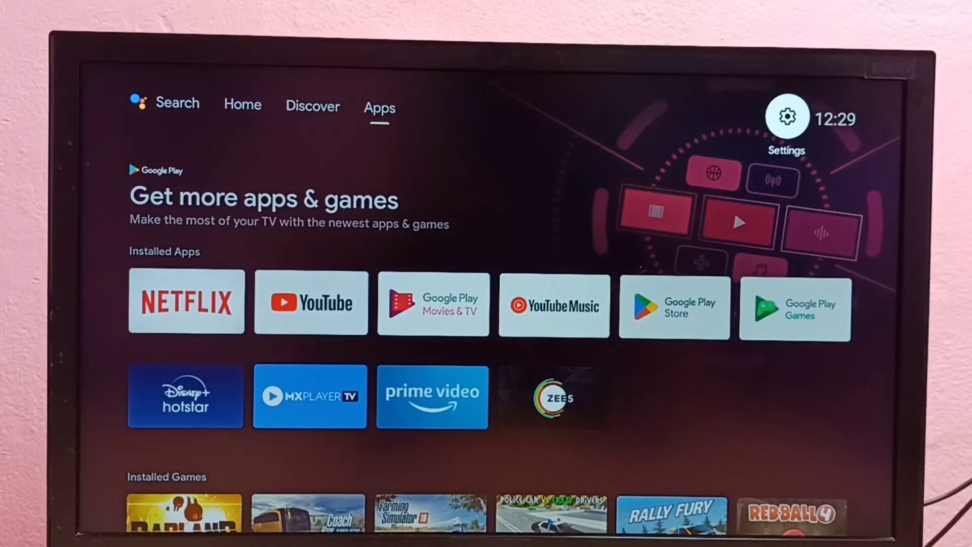
Reach Device Preferences > About in Settings with the Status entry focused.
key(Return)
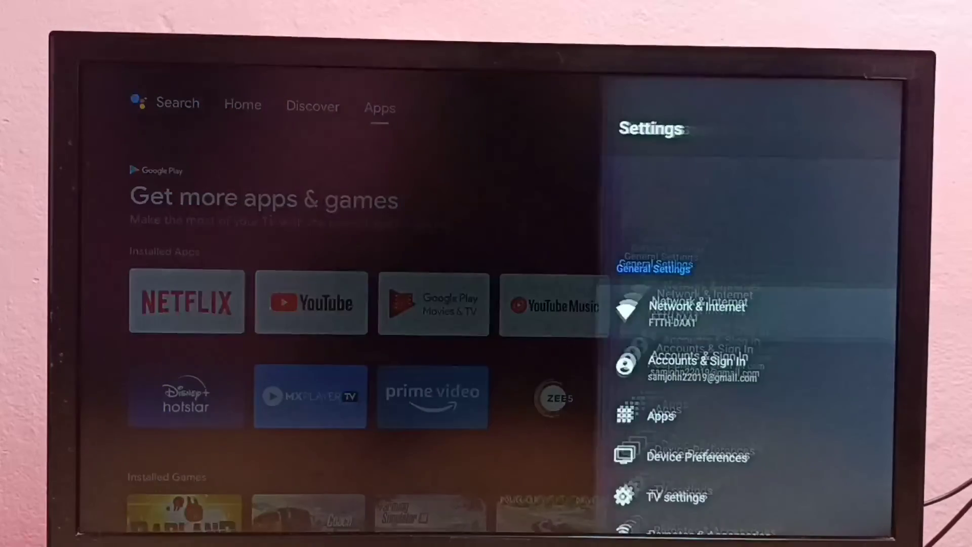
key(Down)
key(Down)
key(Down)
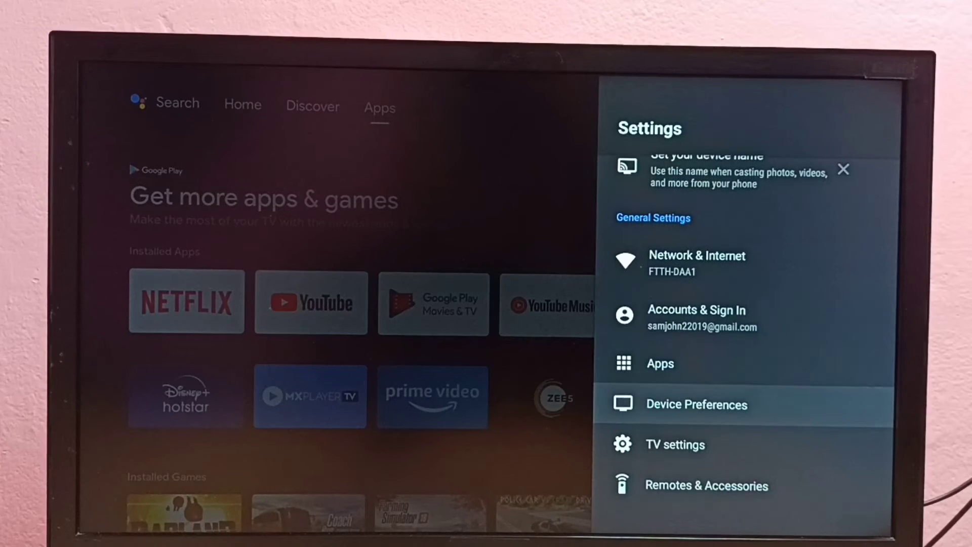
key(Return)
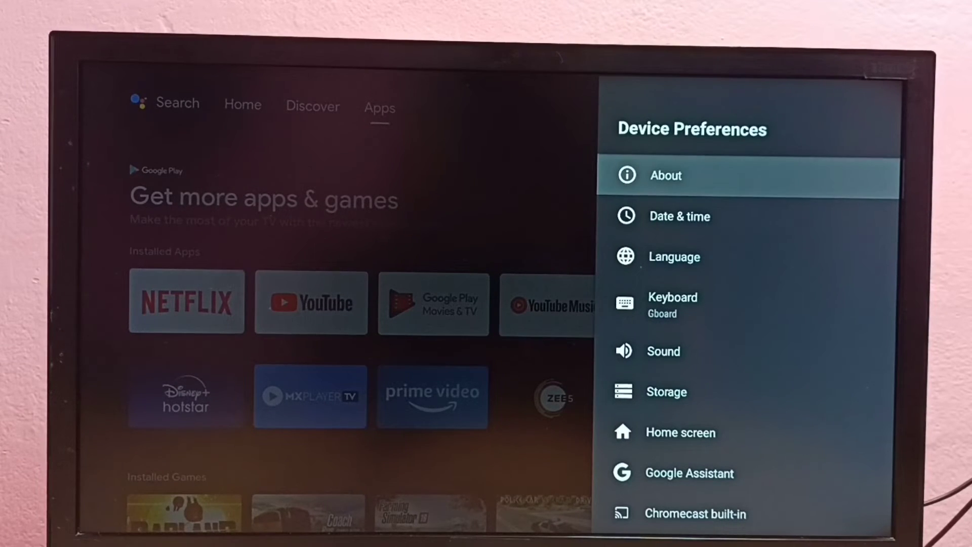
key(Return)
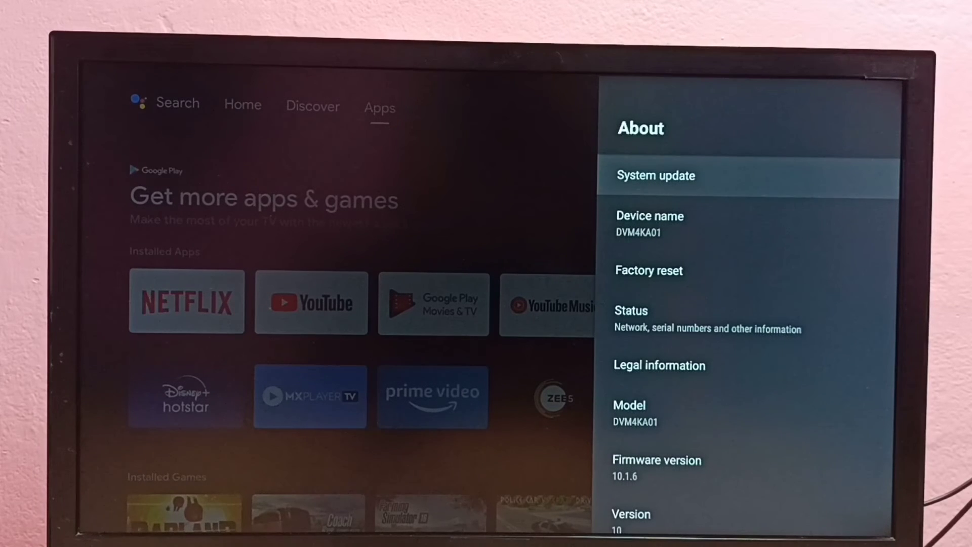
key(Down)
key(Down)
key(Down)
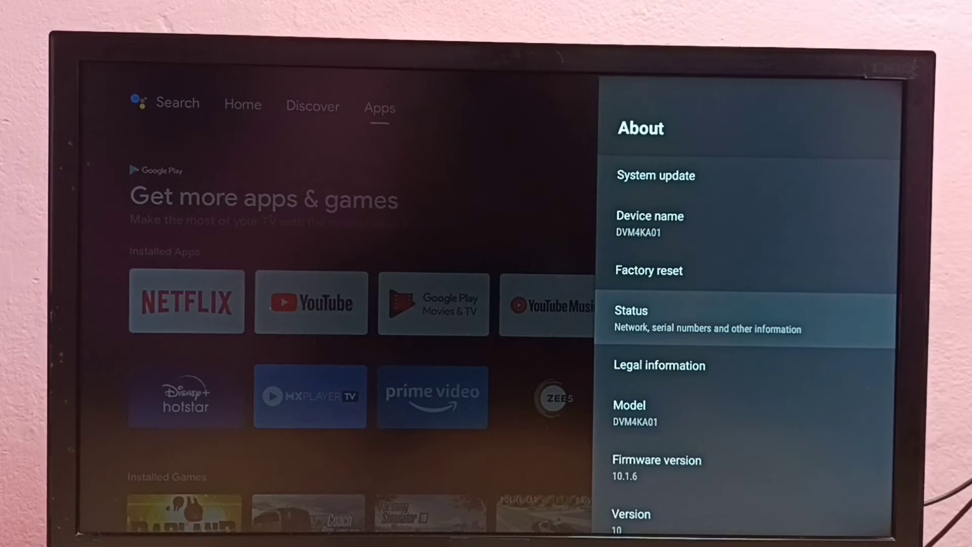
View the device Status page and read its IP and MAC address entries.
key(Return)
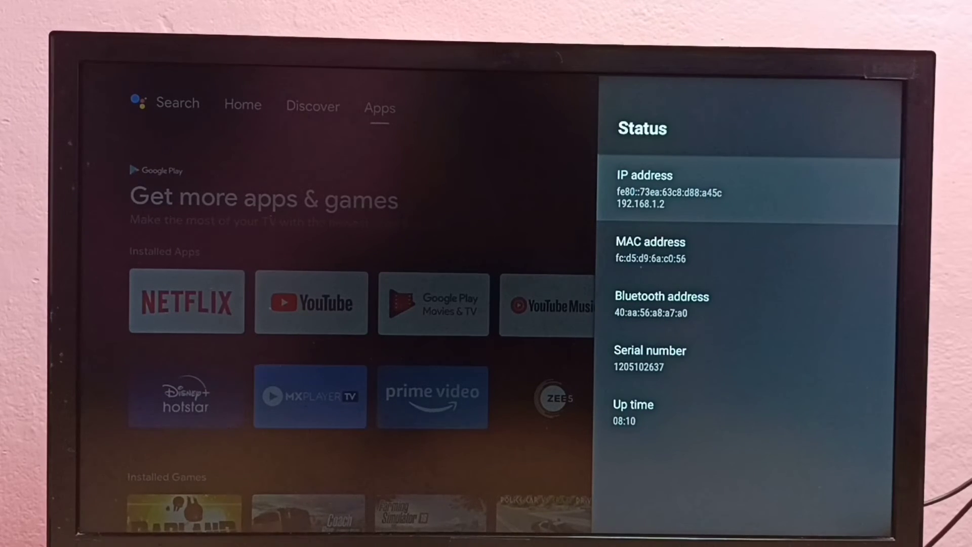
key(Down)
key(Up)
key(Down)
key(Up)
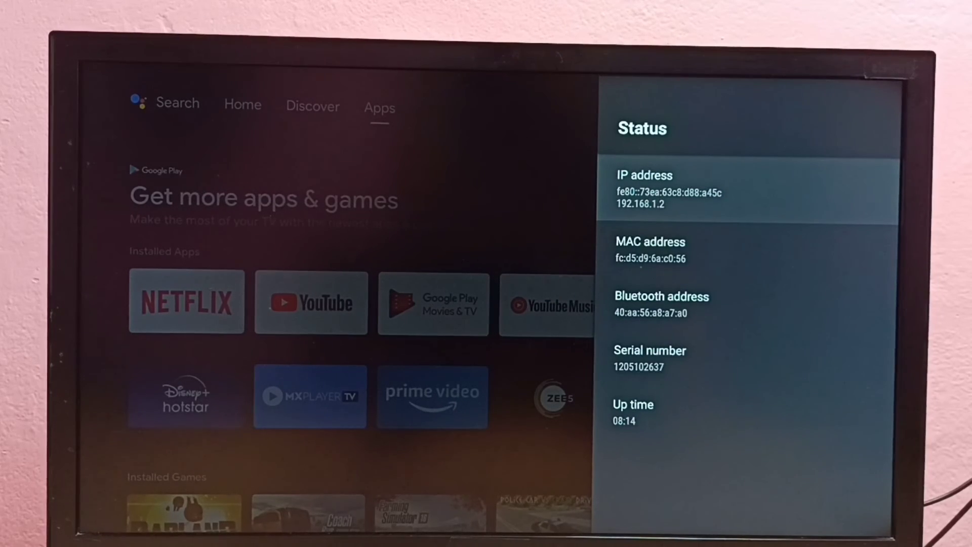
Back out of Status through About and Device Preferences to the main Settings list.
key(Escape)
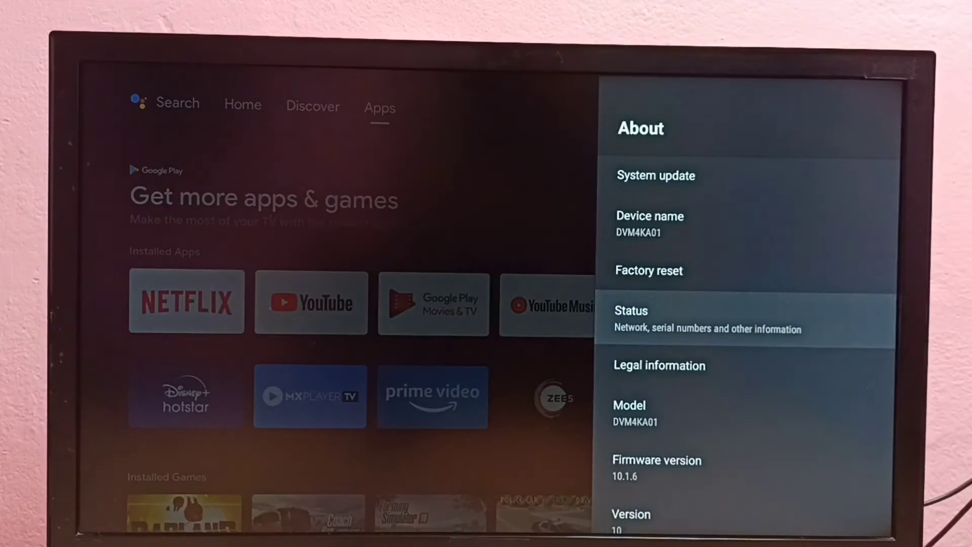
key(Escape)
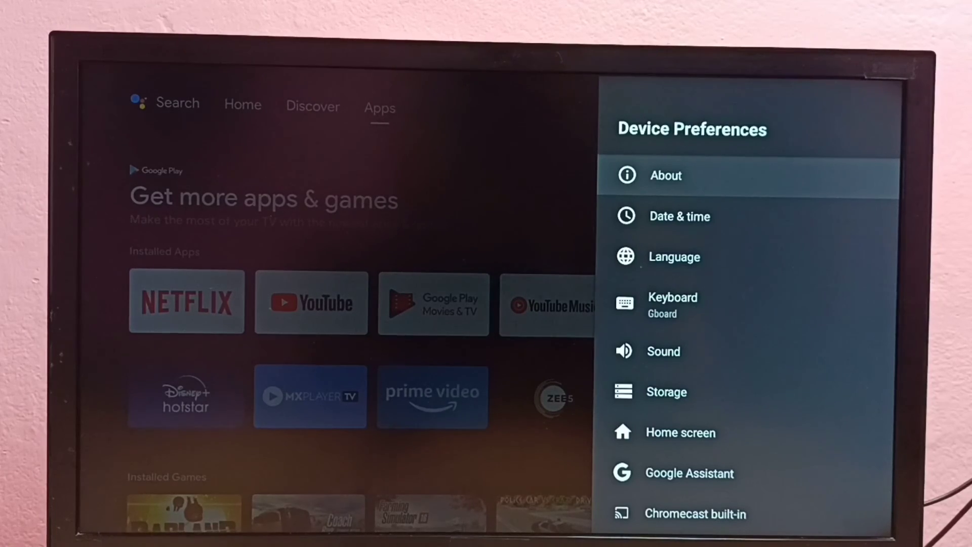
key(Escape)
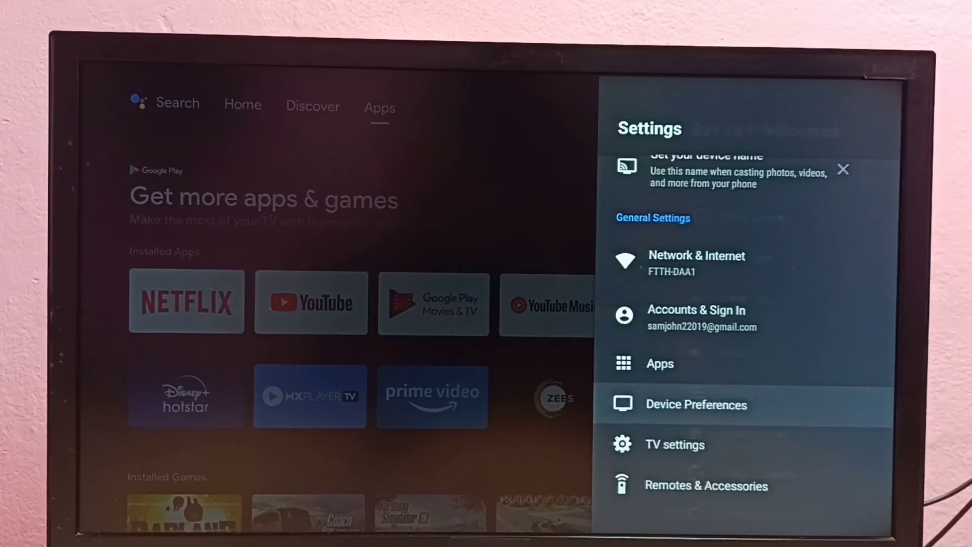